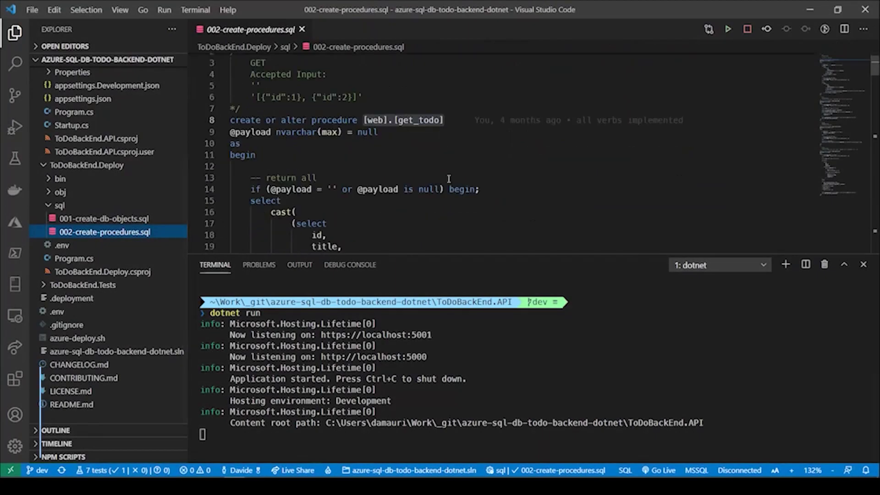
scroll(448, 177, down, 4)
scroll(449, 178, down, 4)
scroll(448, 177, down, 3)
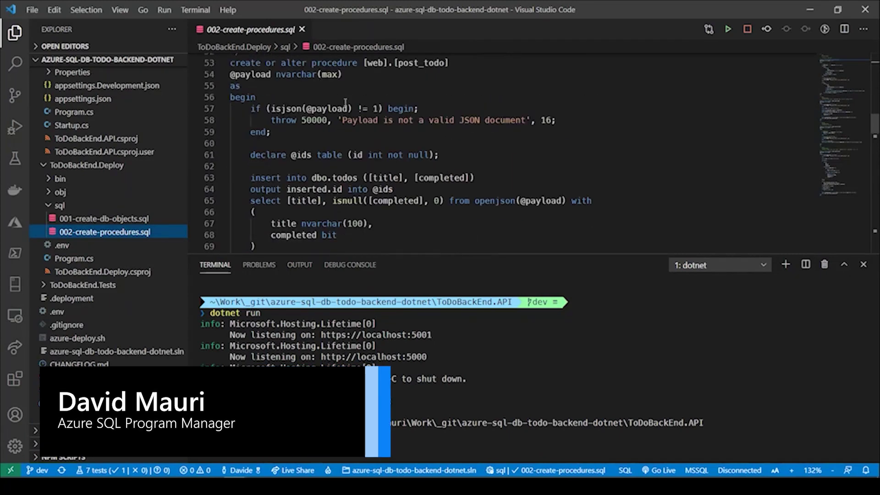
scroll(363, 139, up, 2)
Highlight the sample POST input JSON and the Post Todo request body in the API client
drag(364, 139, 229, 135)
drag(251, 100, 606, 102)
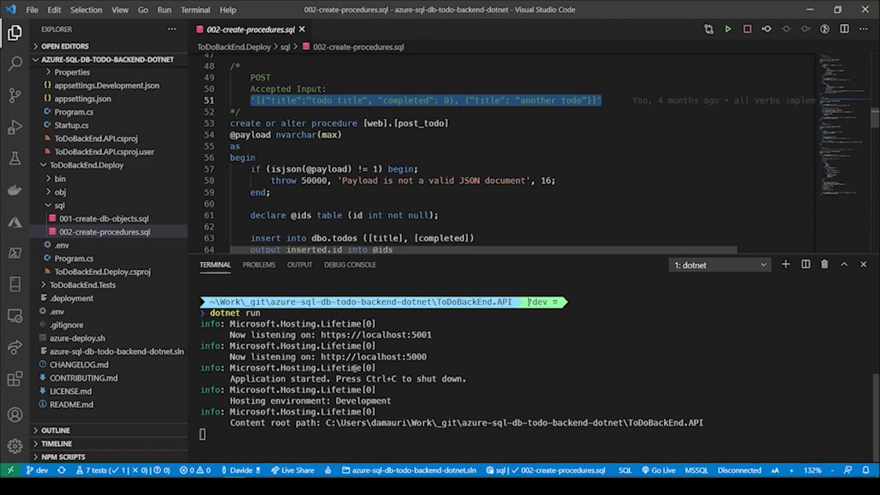
key(alt+Tab)
drag(339, 156, 320, 128)
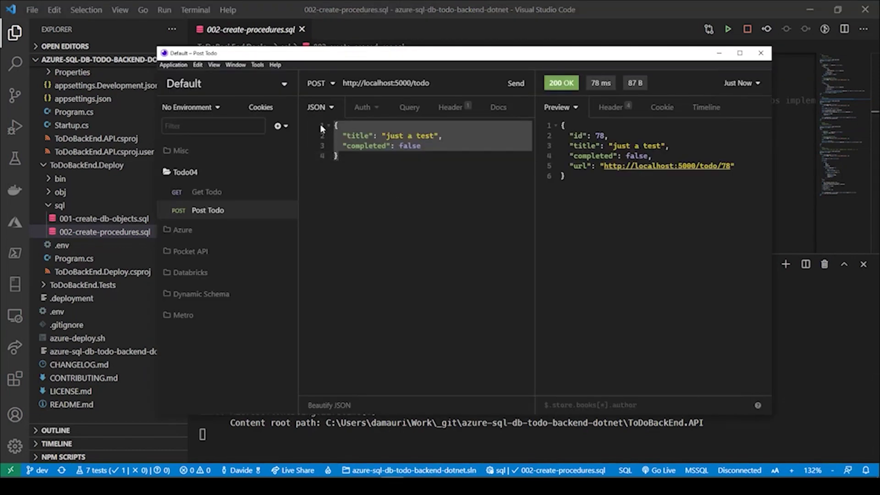
click(609, 14)
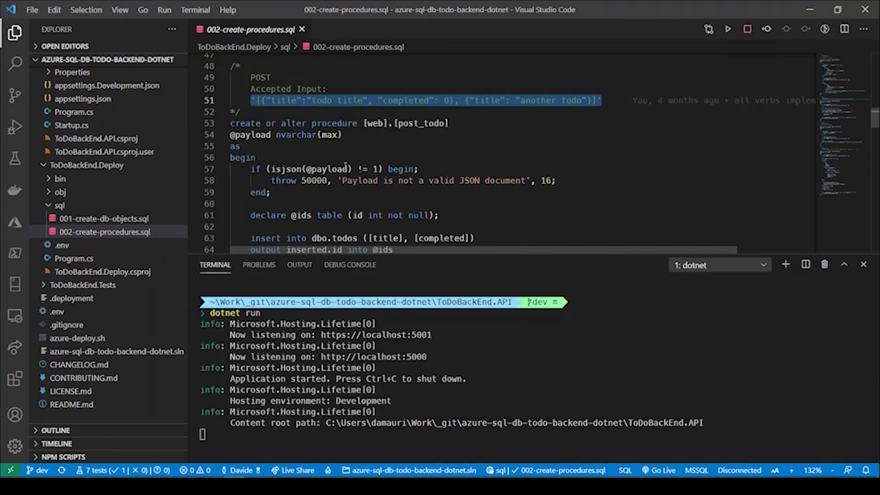
scroll(305, 182, down, 2)
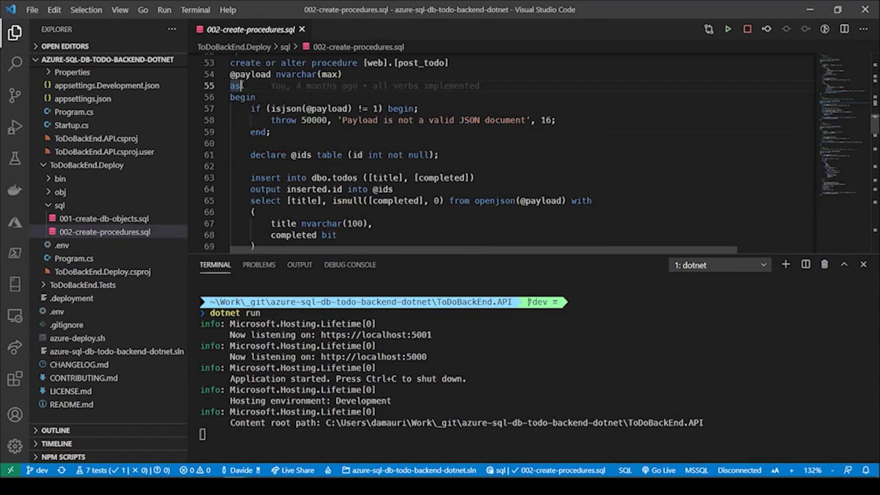
double_click(274, 74)
scroll(316, 175, down, 1)
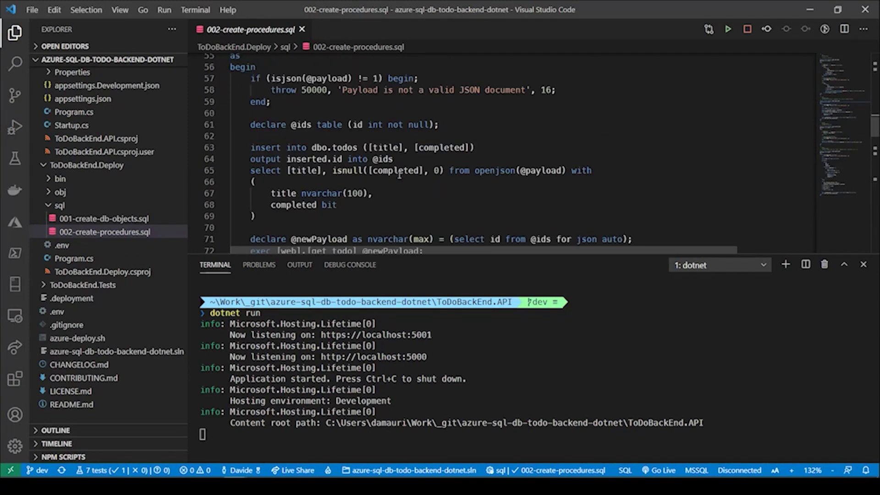
double_click(481, 171)
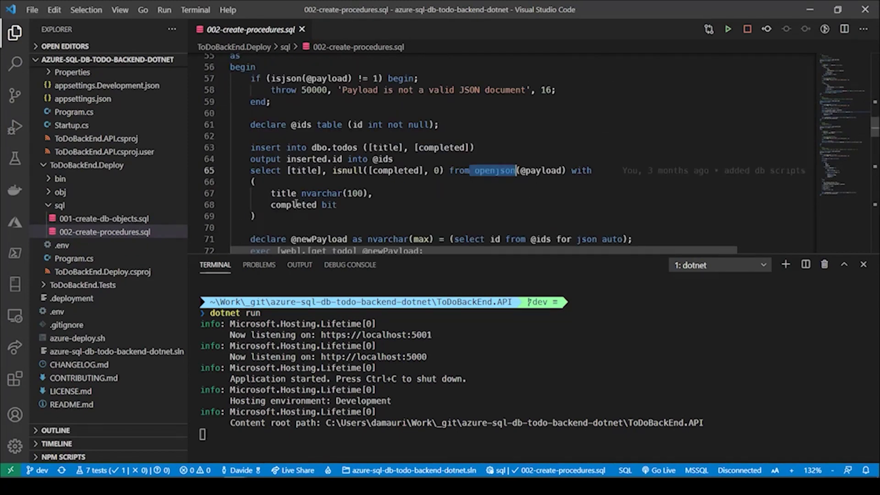
click(543, 171)
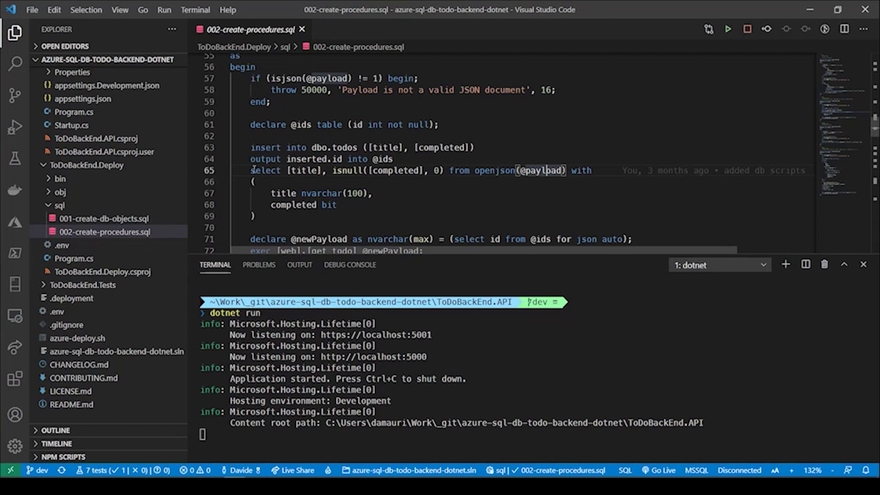
drag(251, 171, 256, 217)
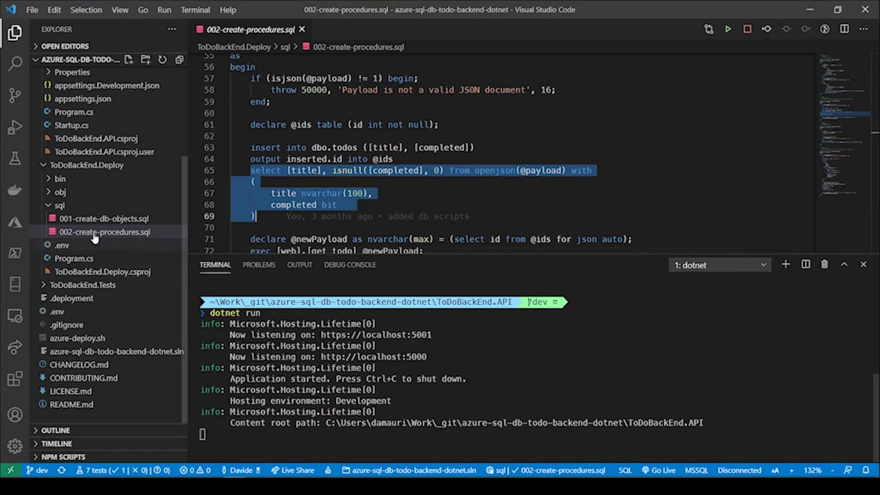
scroll(95, 241, up, 1)
scroll(110, 186, up, 3)
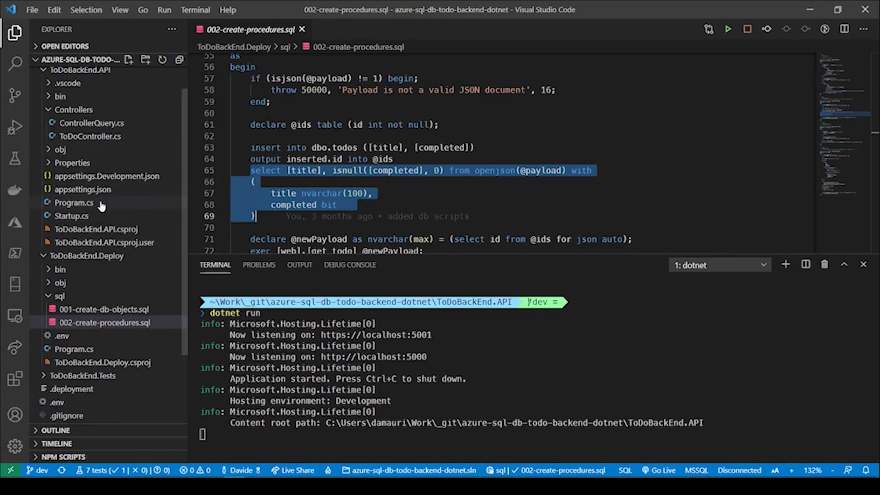
Open ControllerQuery.cs to show its Query method, then switch to ToDoController.cs
click(103, 137)
click(107, 124)
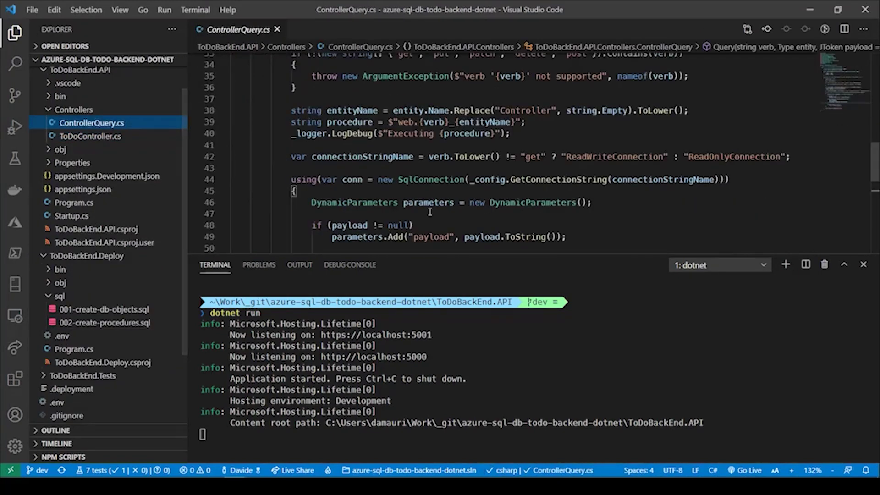
scroll(702, 245, down, 2)
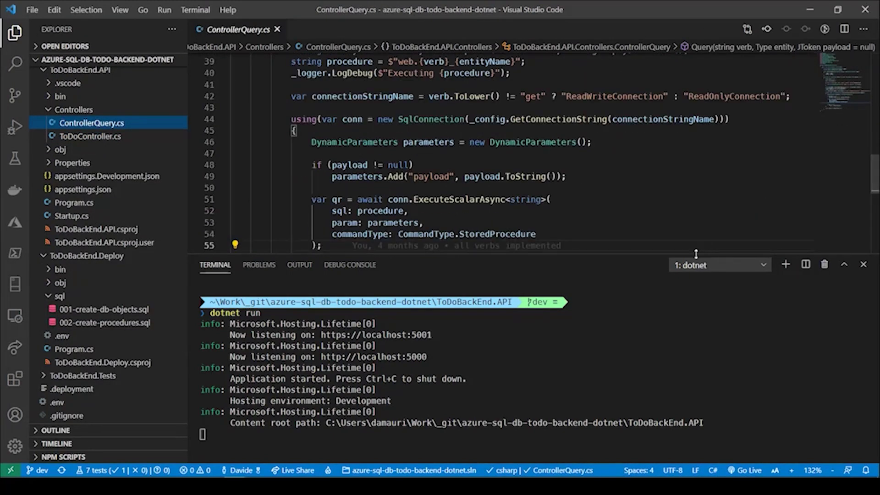
drag(696, 254, 689, 361)
scroll(616, 240, up, 3)
scroll(617, 240, up, 4)
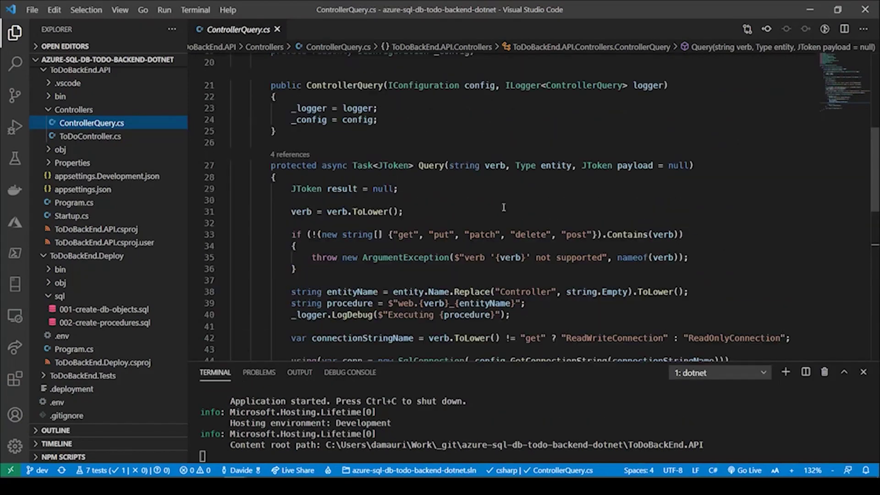
click(445, 166)
scroll(477, 205, down, 2)
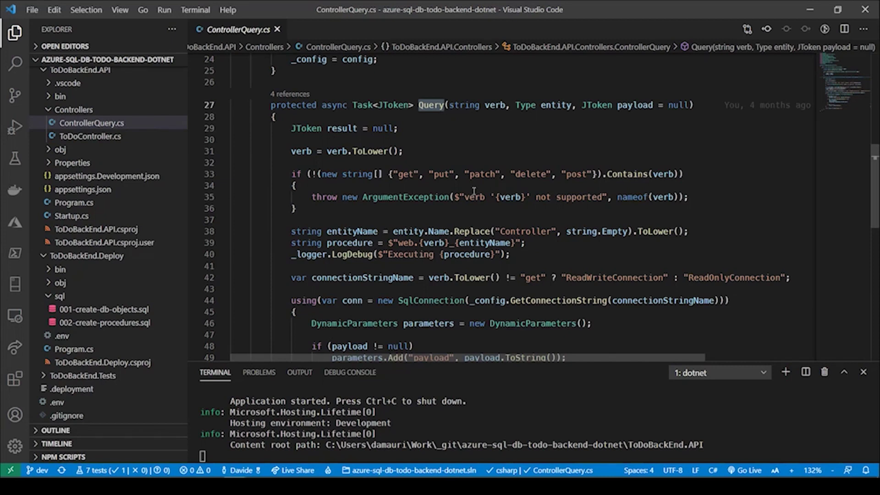
scroll(494, 191, down, 3)
scroll(494, 191, down, 2)
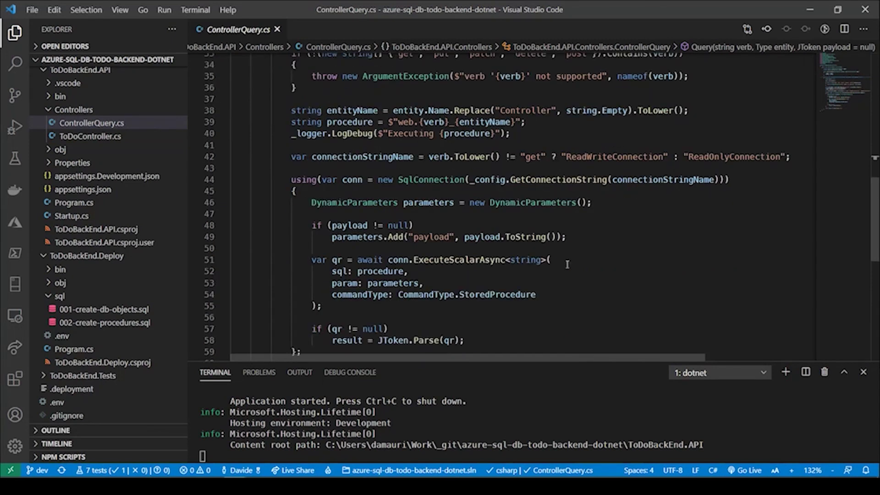
click(90, 136)
scroll(418, 241, down, 2)
scroll(419, 240, down, 2)
scroll(418, 240, down, 2)
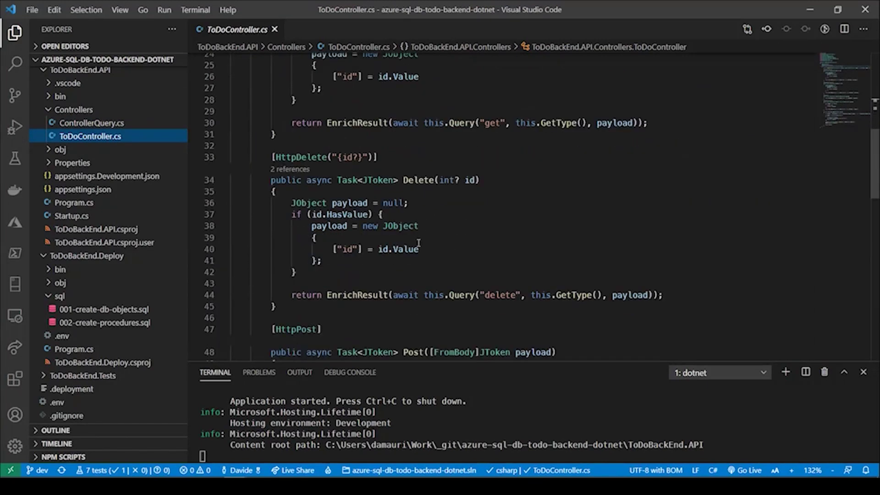
scroll(419, 241, down, 2)
Walk through the Post action's this.Query call, post verb, payload use and EnrichResult call
click(429, 232)
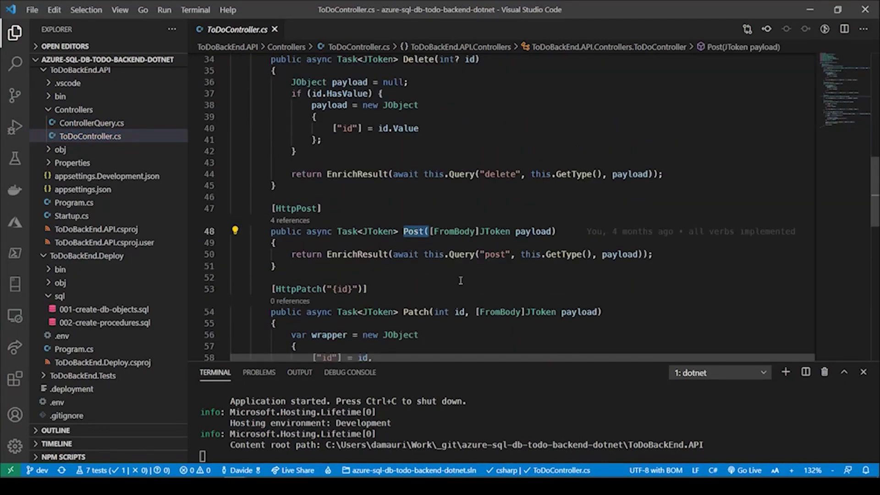
click(406, 265)
drag(426, 254, 473, 254)
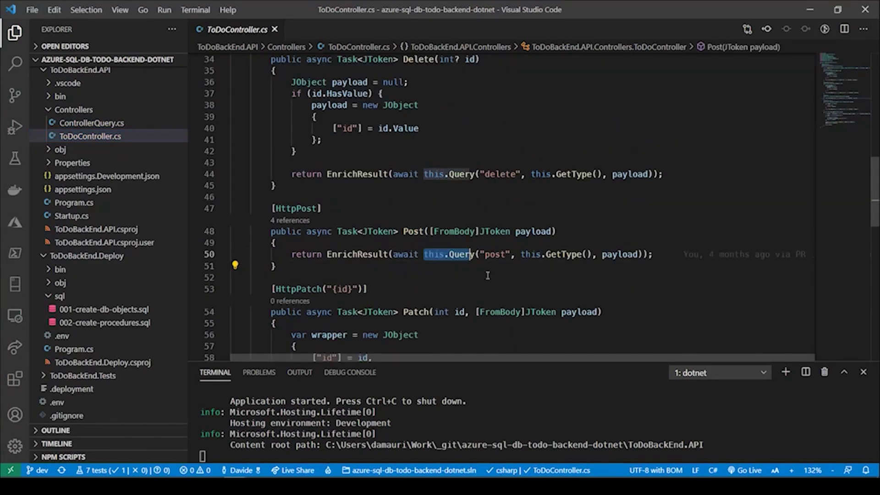
click(488, 256)
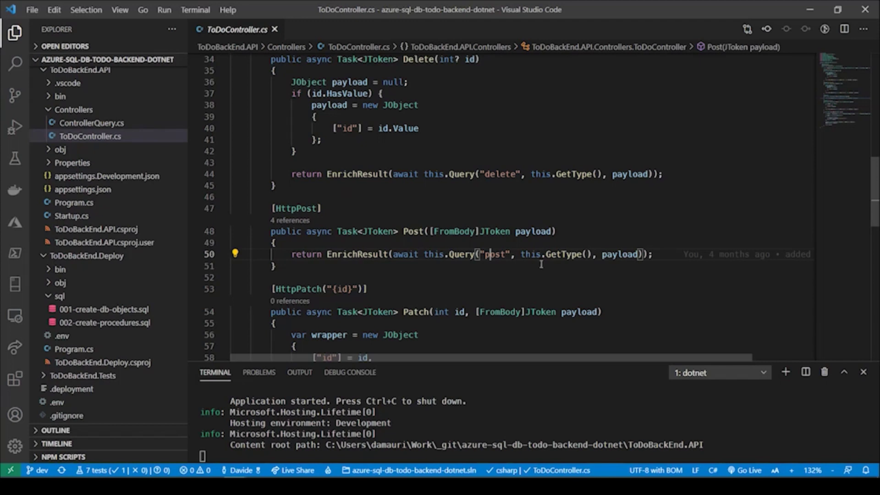
click(637, 259)
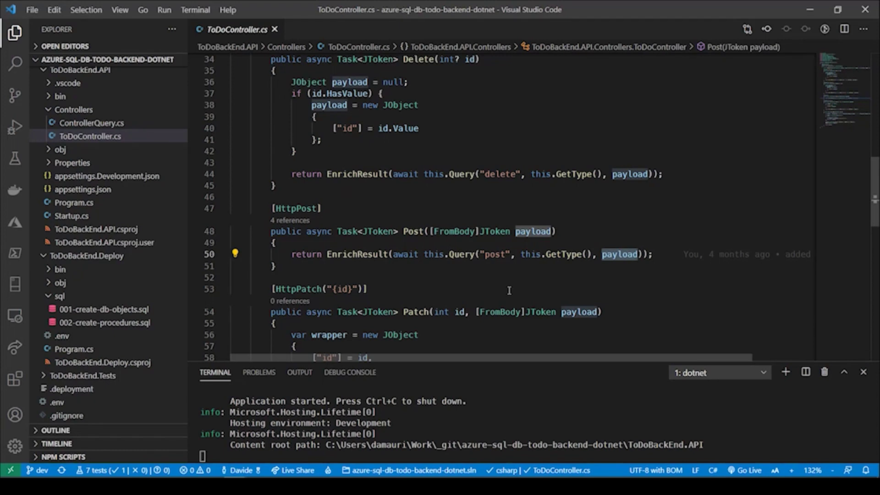
click(358, 255)
key(F12)
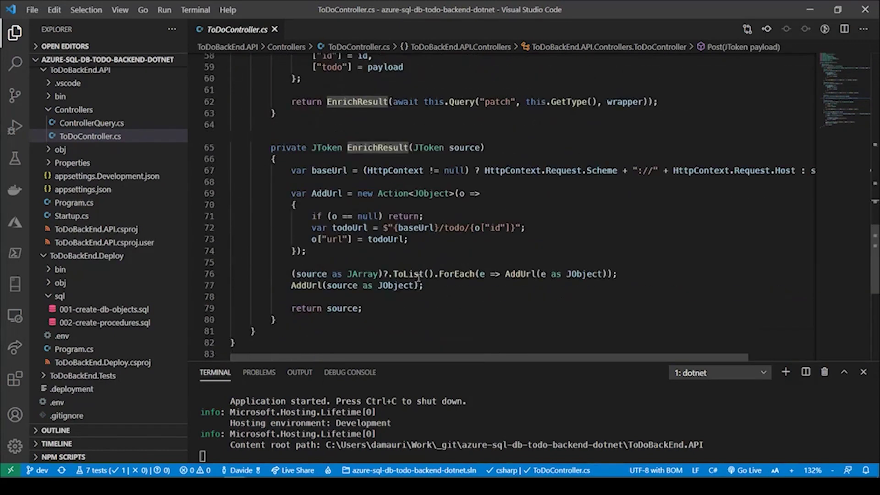
scroll(421, 274, down, 1)
drag(312, 209, 389, 209)
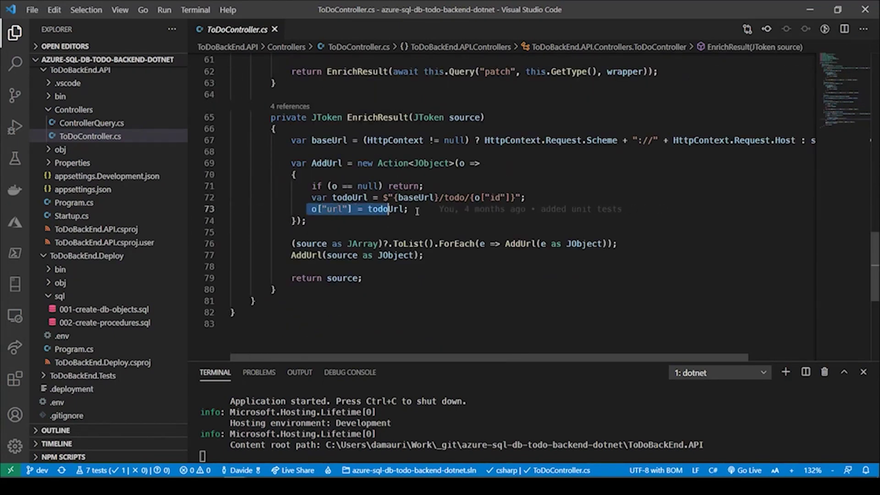
mouse_move(371, 209)
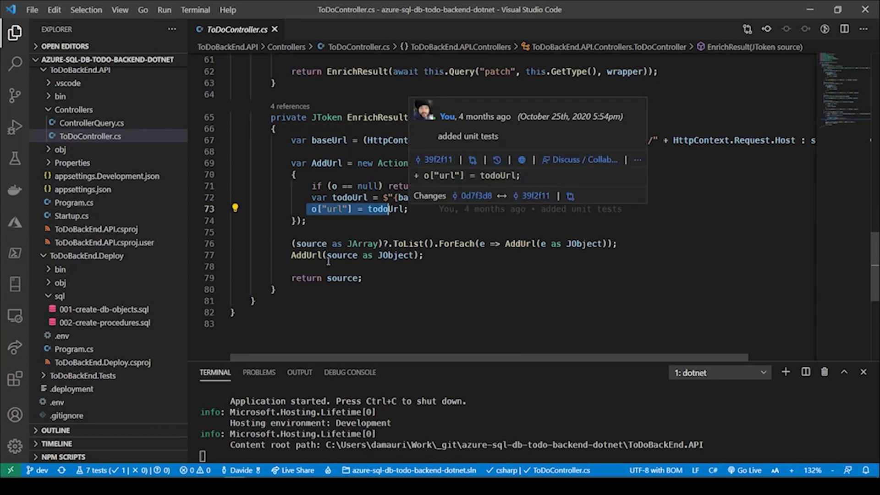
click(554, 312)
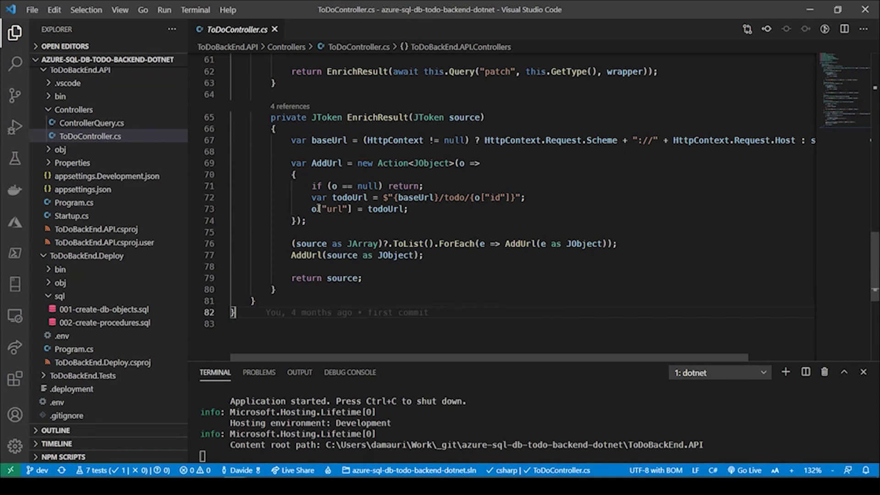
drag(312, 208, 407, 209)
drag(290, 163, 412, 232)
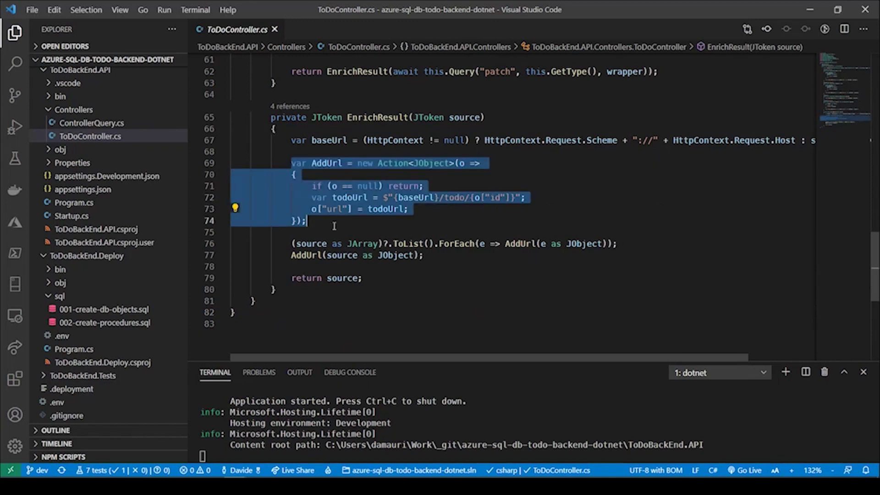
mouse_move(457, 244)
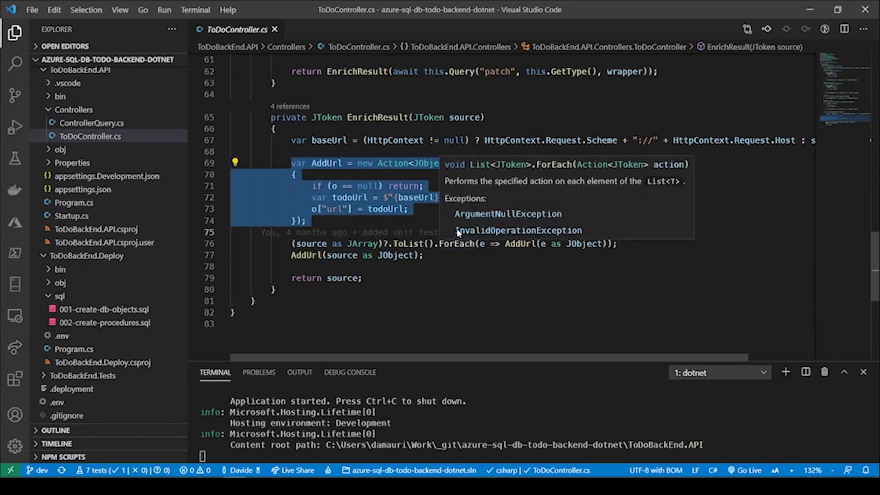
click(470, 307)
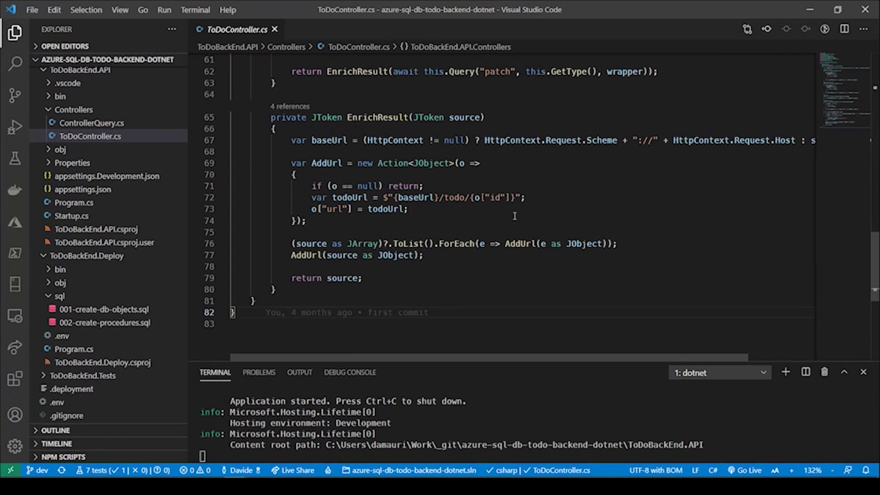
scroll(356, 150, up, 1)
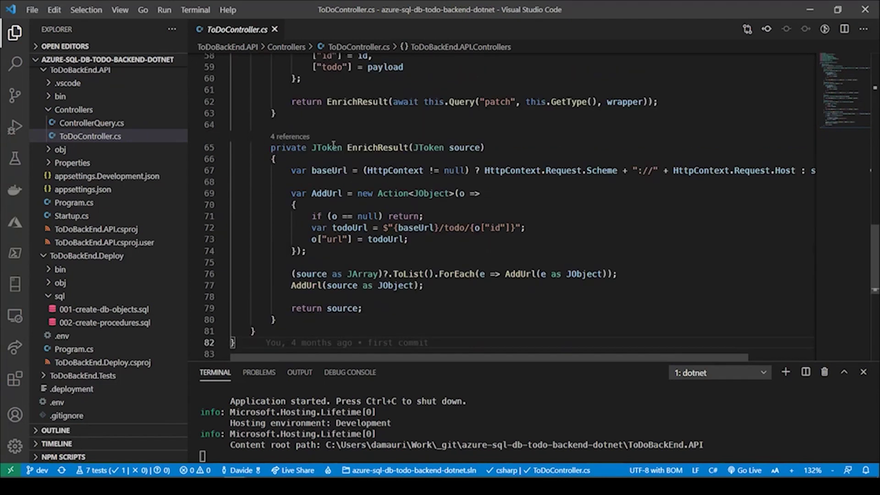
scroll(347, 149, up, 1)
scroll(348, 148, up, 5)
scroll(347, 148, up, 4)
scroll(351, 150, up, 1)
Point out the Delete, Post, Patch and Get actions and every EnrichResult use
click(419, 149)
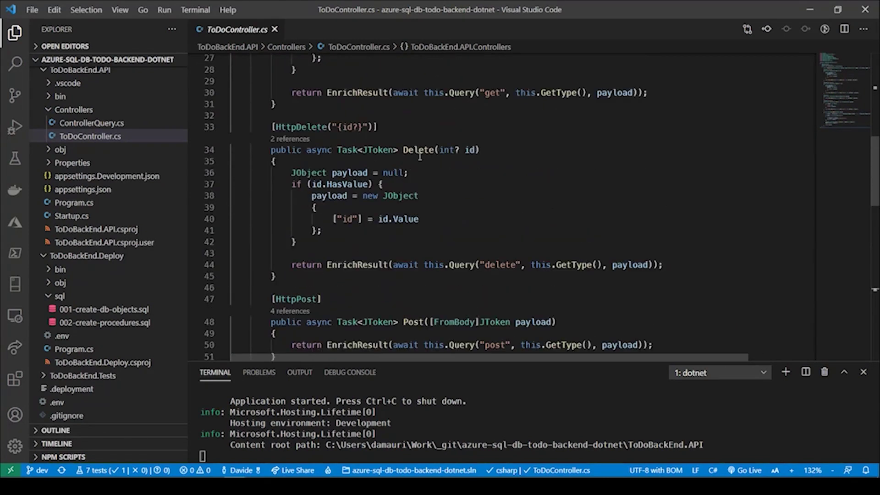
scroll(428, 176, down, 1)
scroll(428, 176, down, 1)
scroll(428, 176, down, 2)
key(Down)
key(Down)
key(Down)
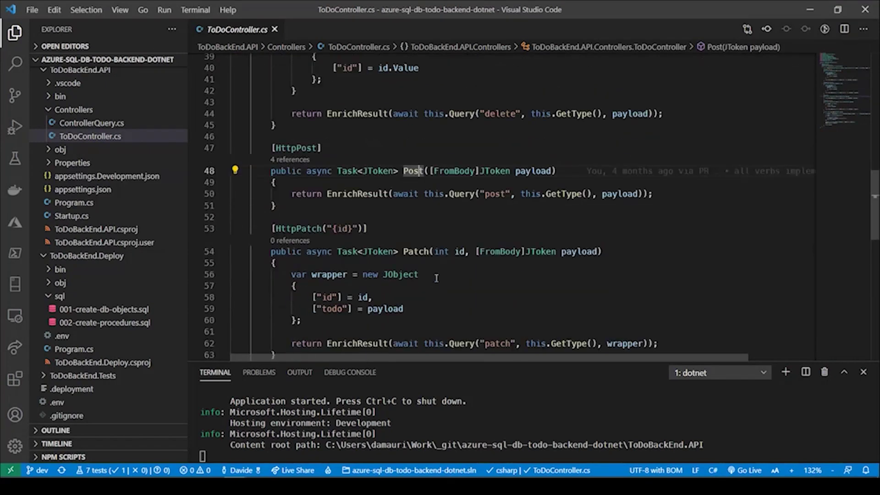
key(Down)
key(Down)
key(Down)
scroll(425, 269, down, 2)
click(415, 300)
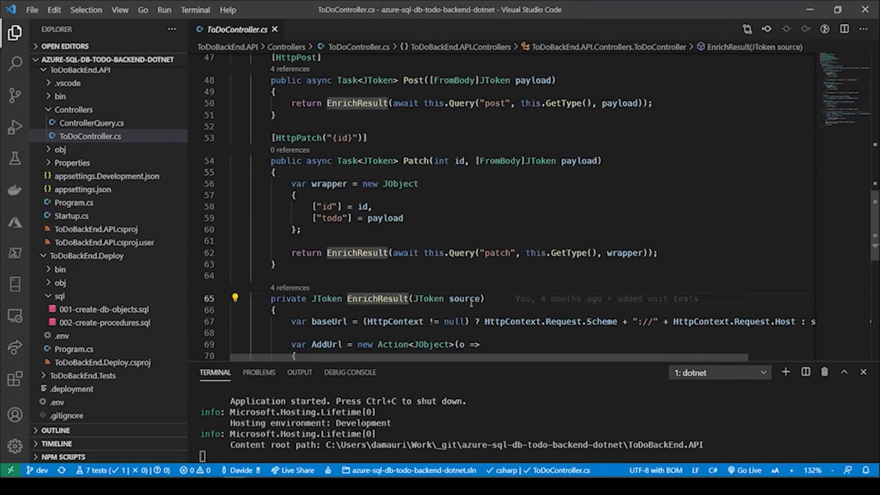
scroll(431, 208, up, 2)
scroll(432, 203, up, 5)
scroll(414, 144, up, 1)
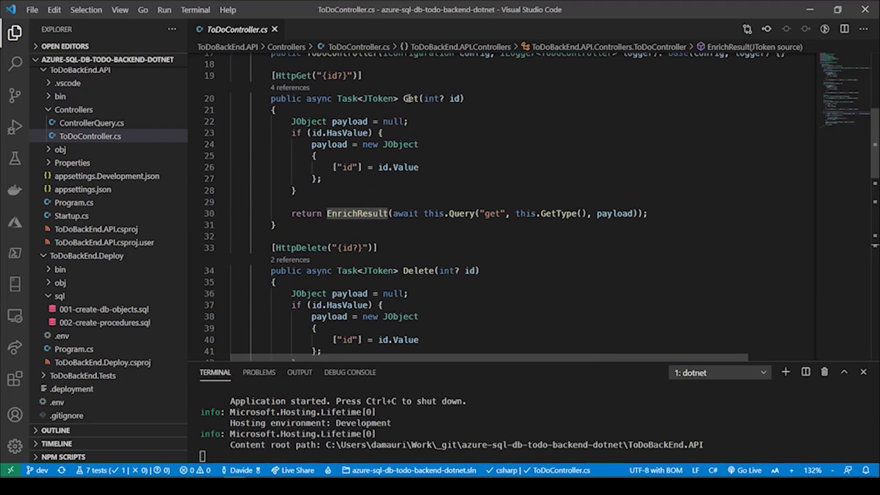
click(410, 100)
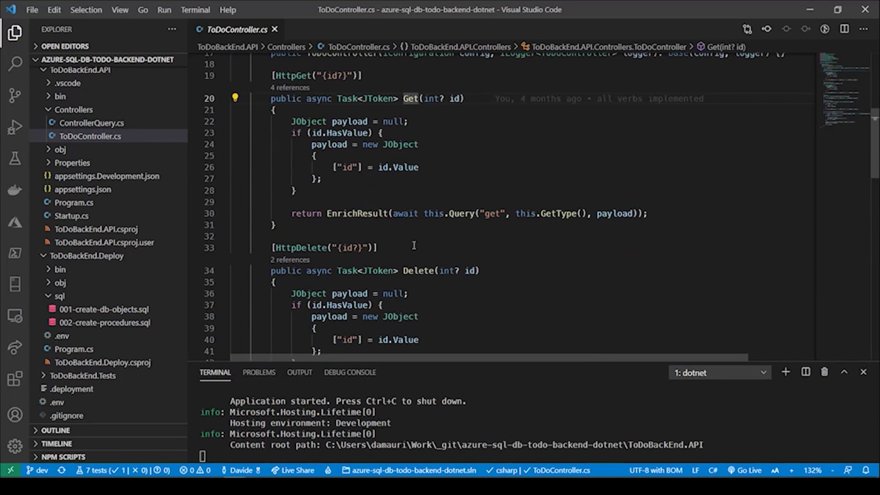
mouse_move(50, 130)
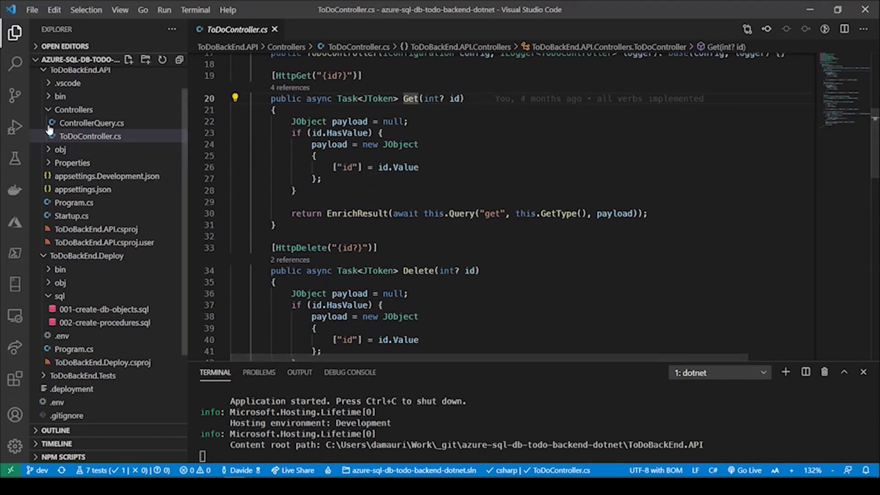
Collapse Controllers and ToDoBackEnd.API, then open 001-create-db-objects.sql
click(50, 110)
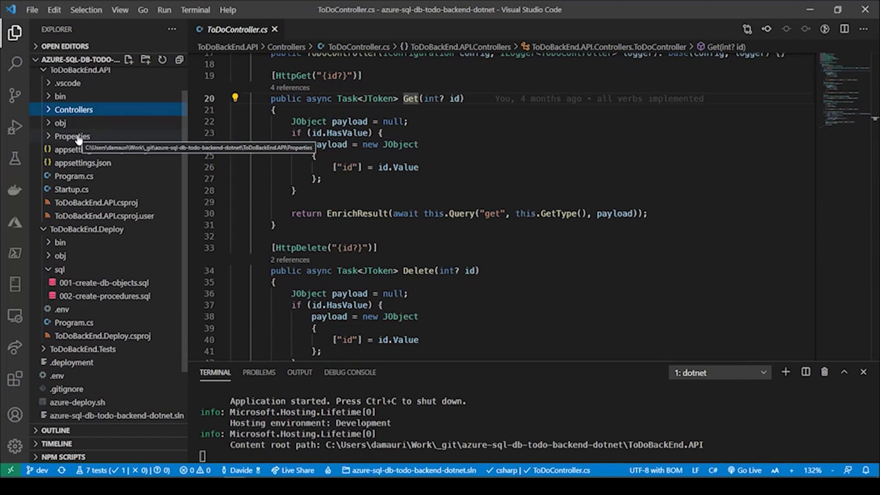
click(44, 72)
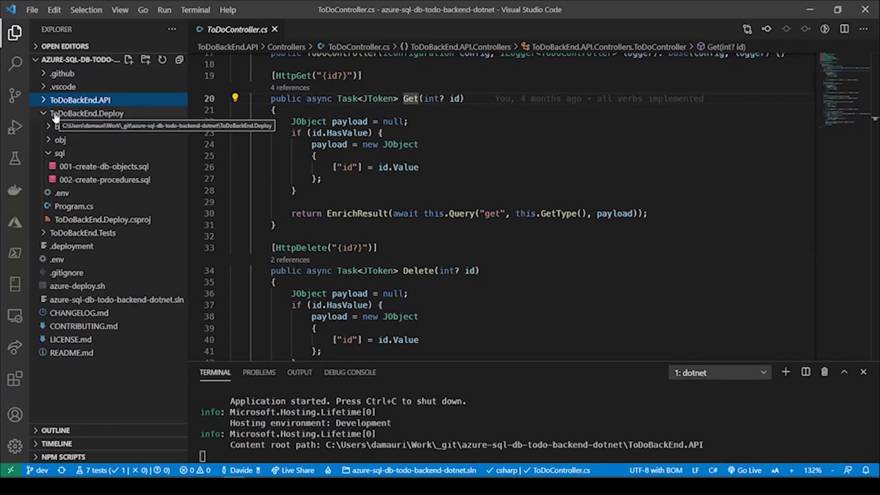
click(112, 169)
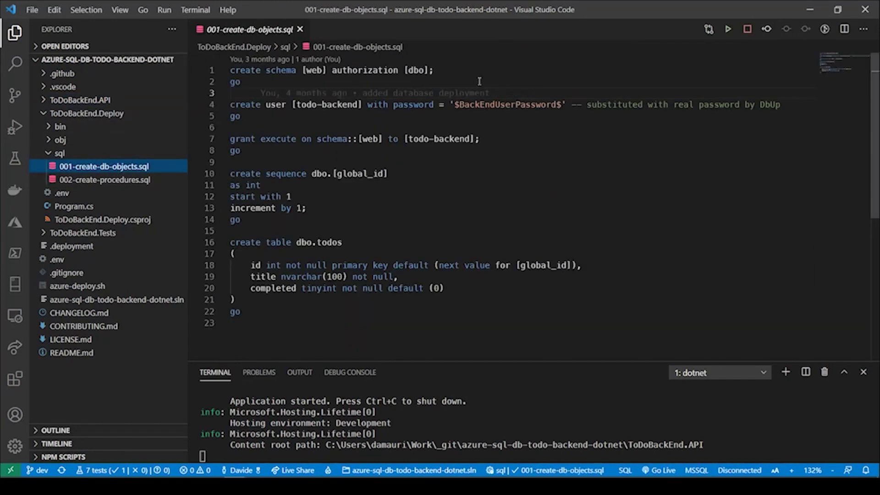
Browse 002-create-procedures.sql, Deploy's Program.cs with its DbUp using, and both SQL scripts
click(134, 180)
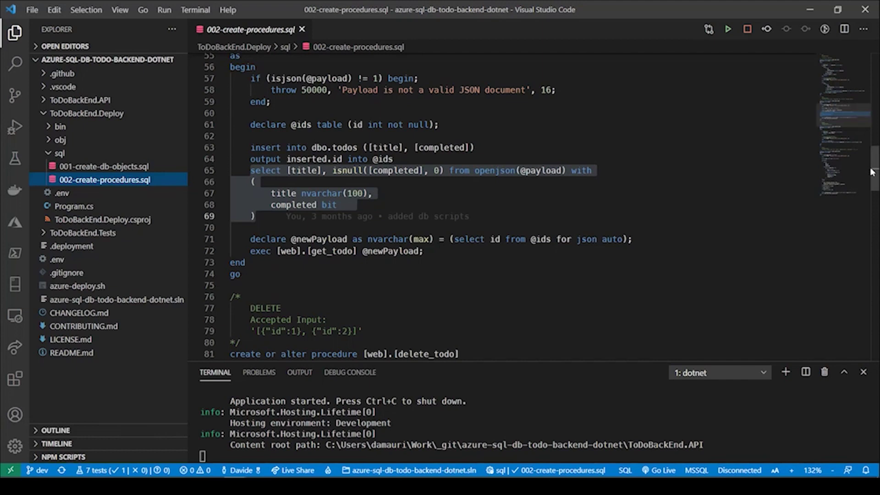
mouse_move(875, 171)
mouse_down()
mouse_move(877, 208)
mouse_move(878, 82)
mouse_up()
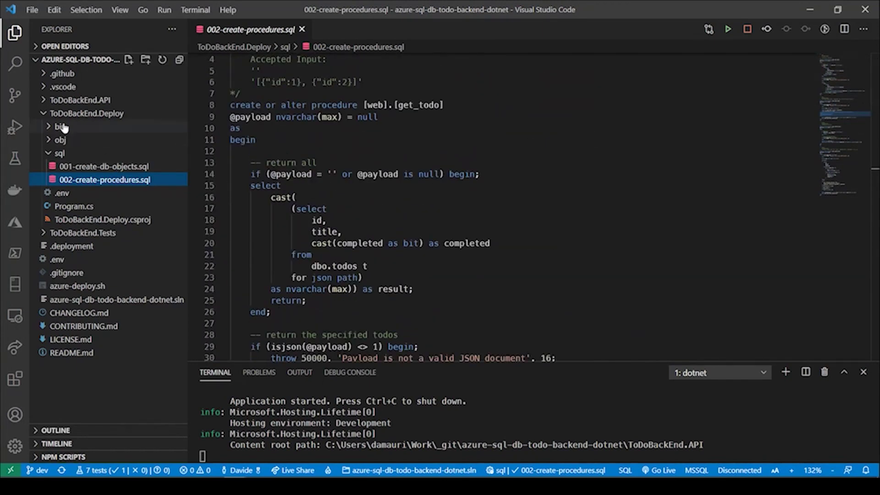
click(74, 206)
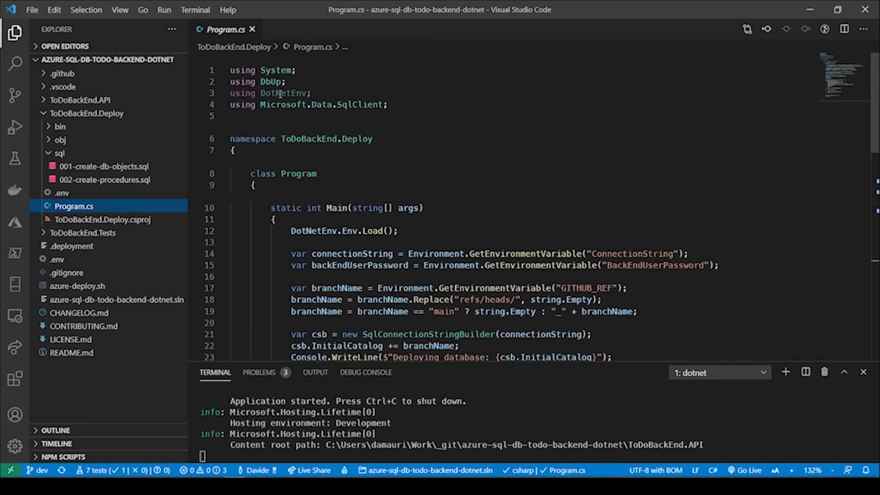
click(262, 81)
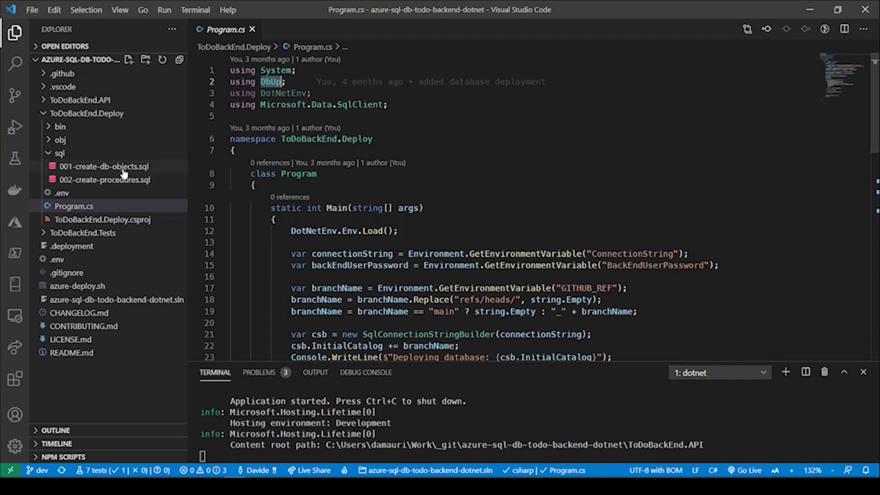
click(103, 167)
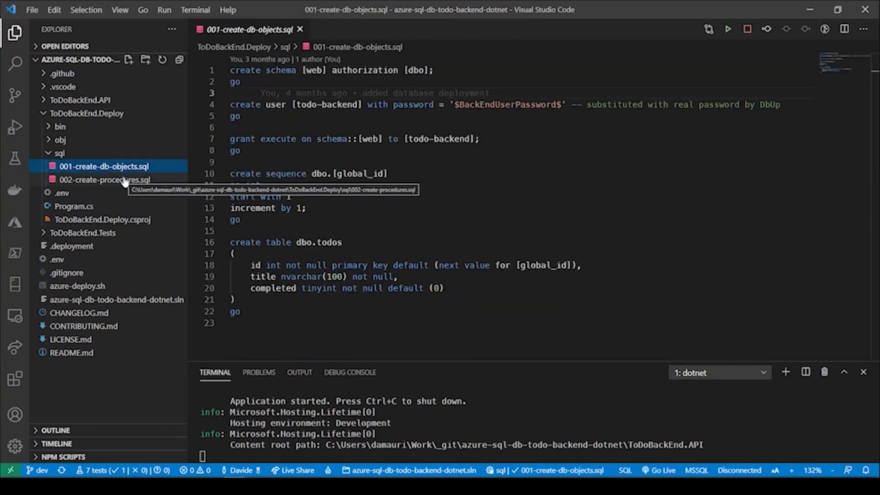
click(95, 180)
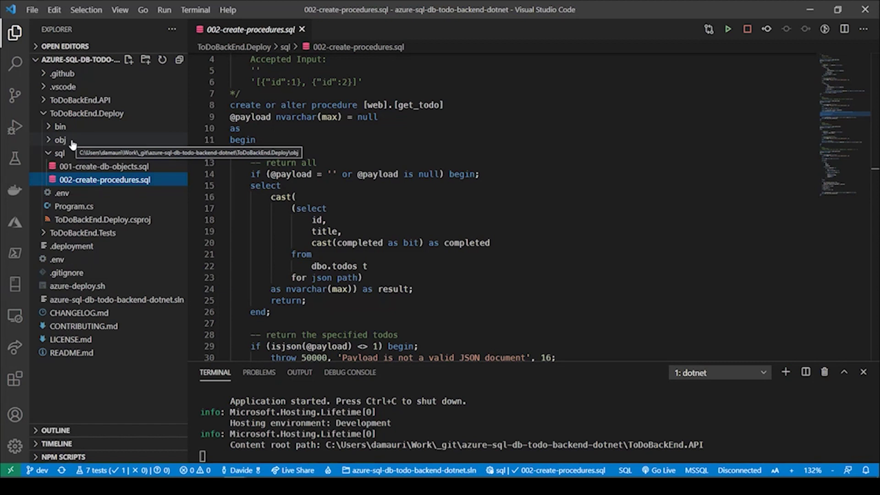
click(46, 117)
Expand ToDoBackEnd.Tests, list the unit tests, and show Respond_To_GET's controller Get call
click(133, 130)
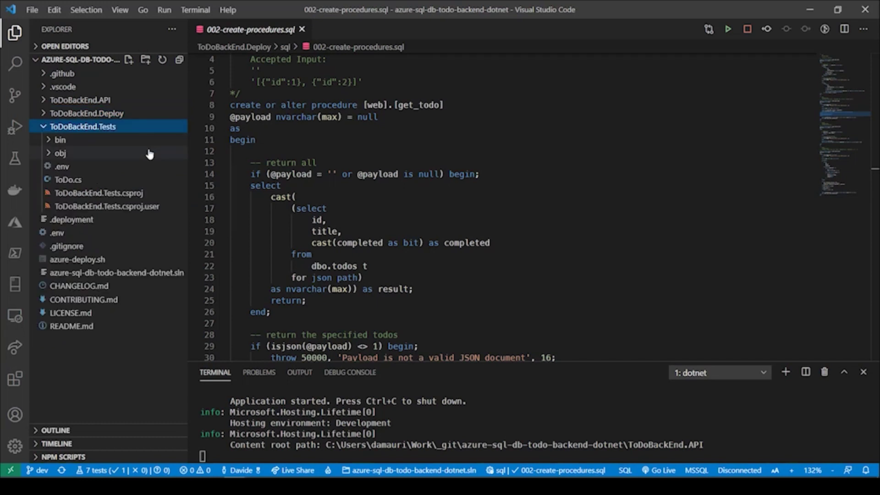
click(16, 158)
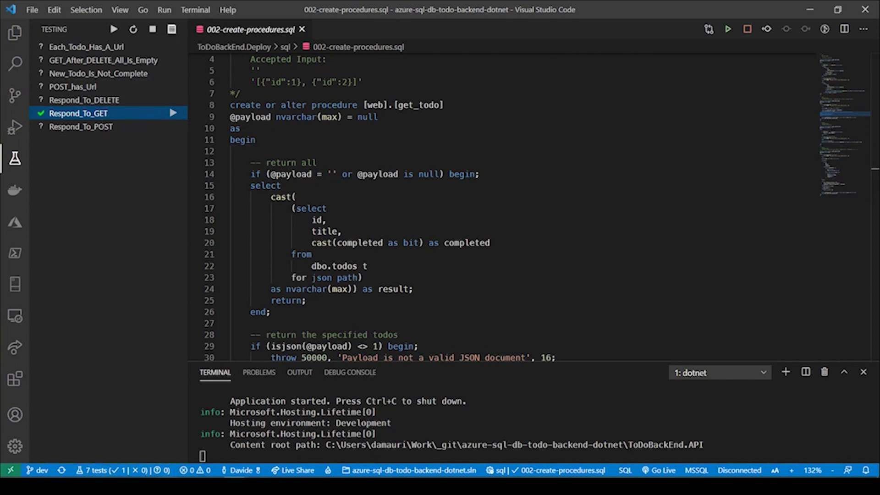
key(alt+Tab)
click(101, 119)
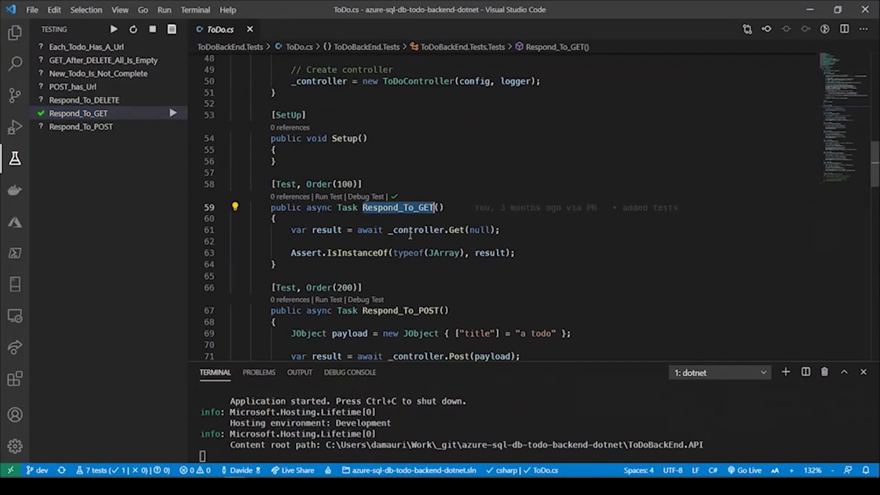
click(435, 230)
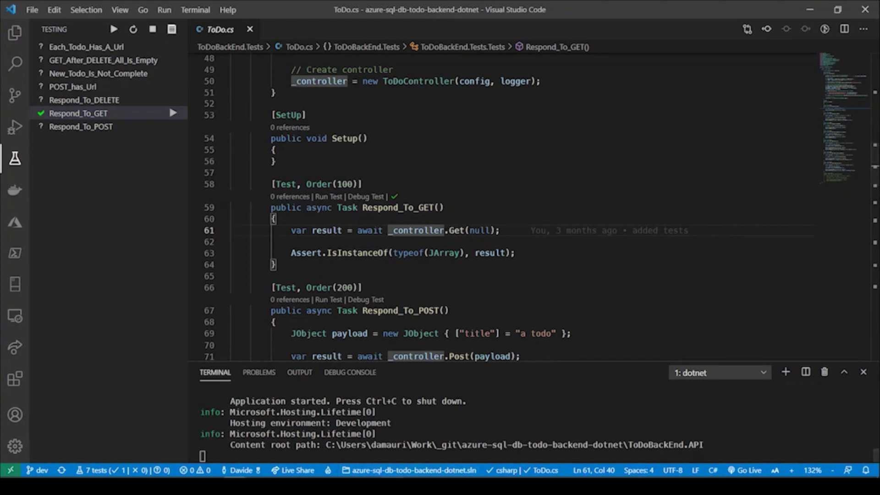
key(alt+Tab)
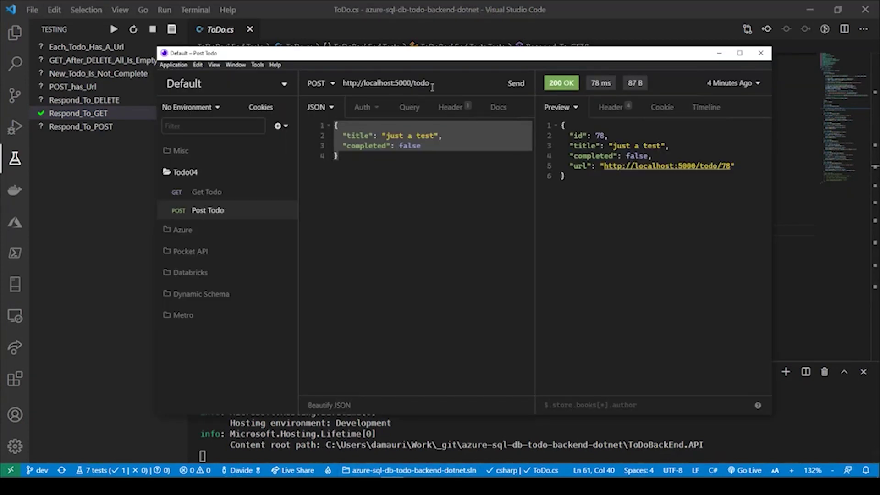
click(226, 194)
click(460, 88)
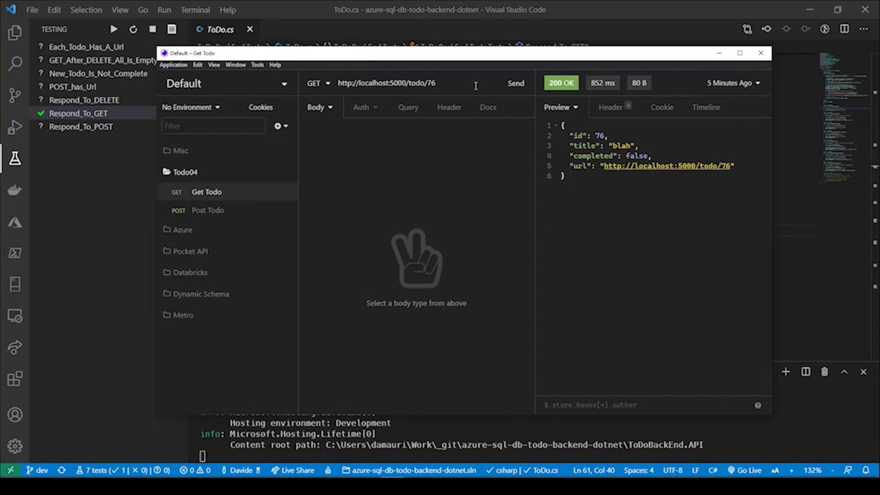
key(BackSpace)
key(BackSpace)
key(BackSpace)
key(Return)
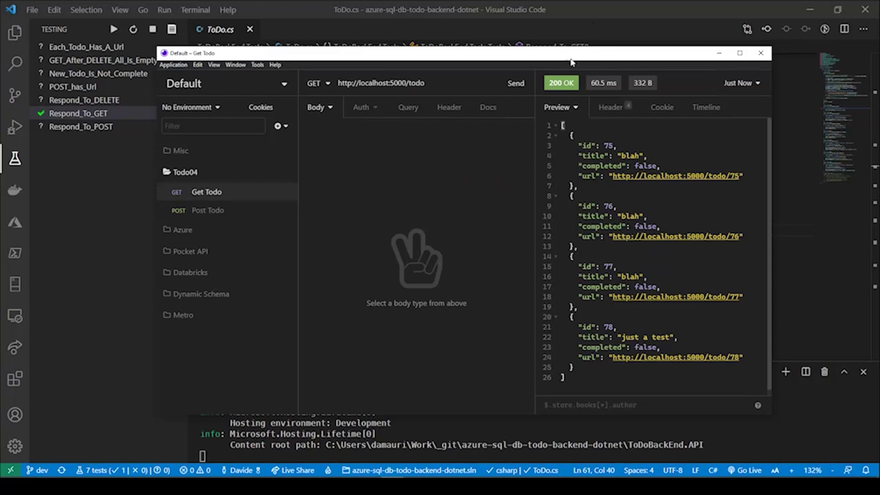
click(598, 18)
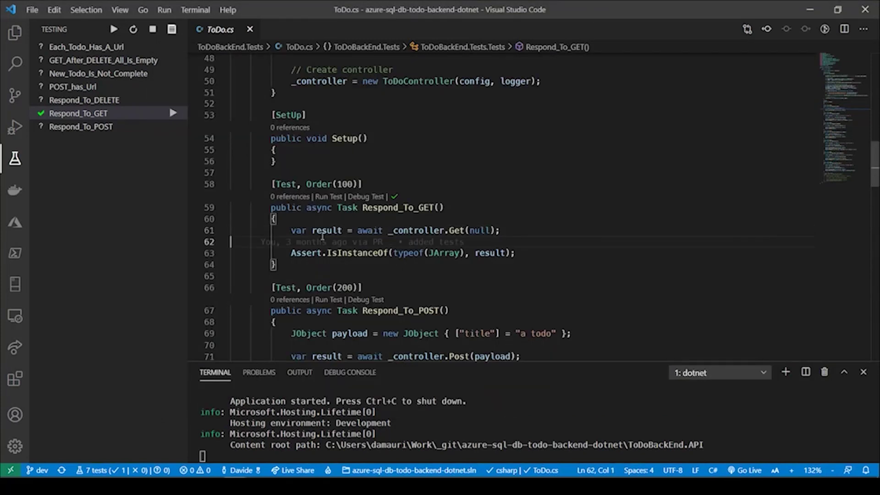
Select the Respond_To_GET test body, re-run the test so it passes, and show the Explorer
drag(288, 231, 342, 230)
drag(404, 234, 567, 267)
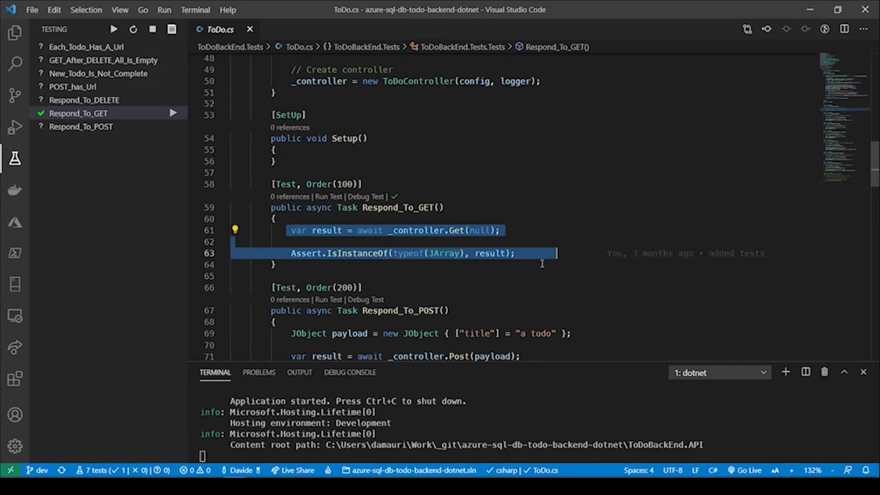
click(232, 310)
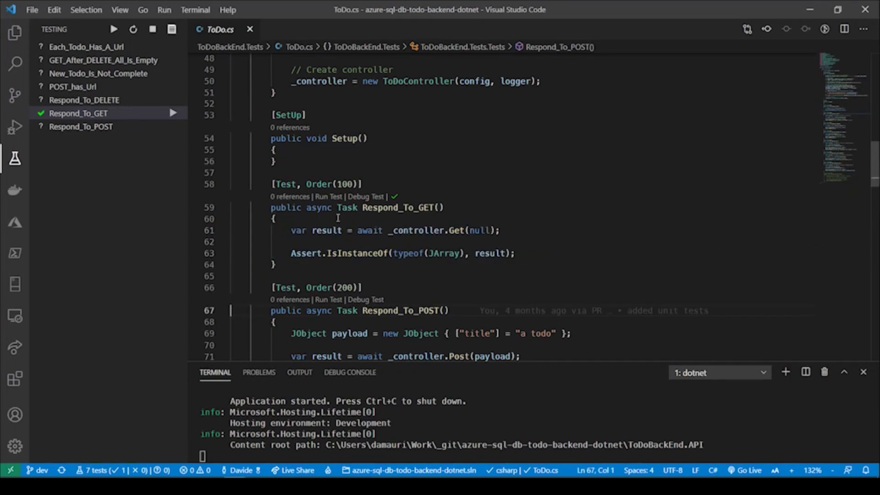
click(174, 114)
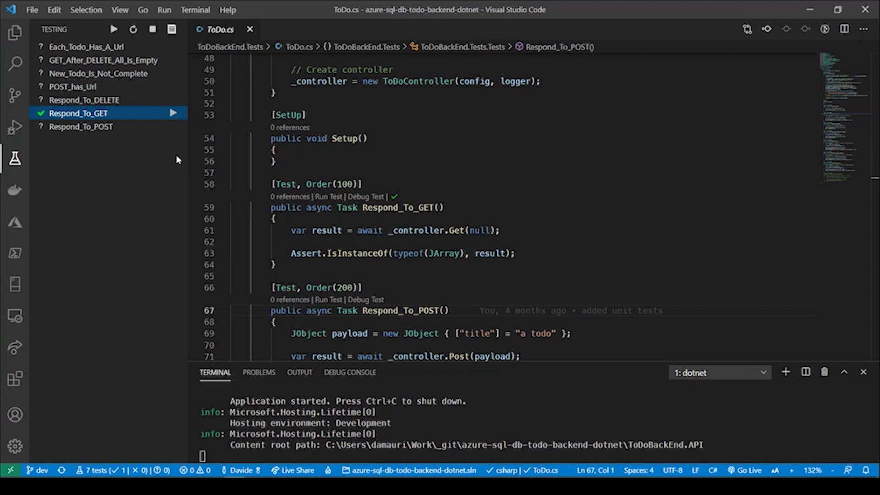
mouse_move(103, 127)
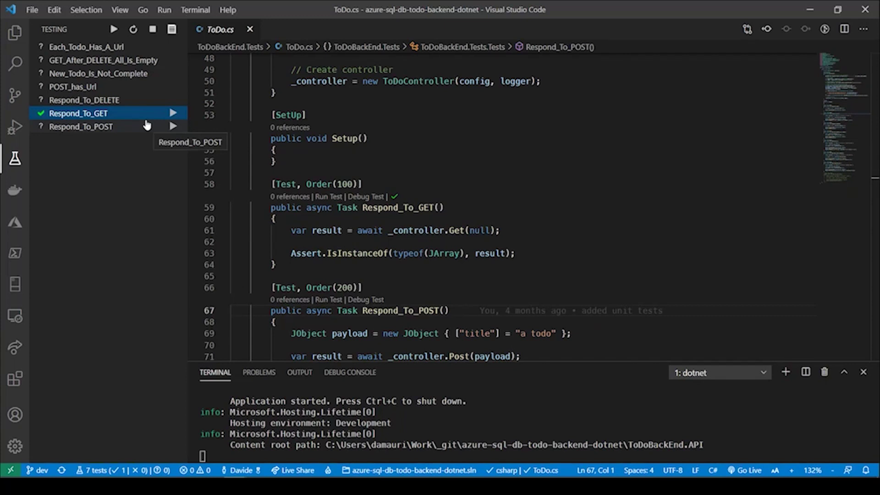
key(ctrl+shift+e)
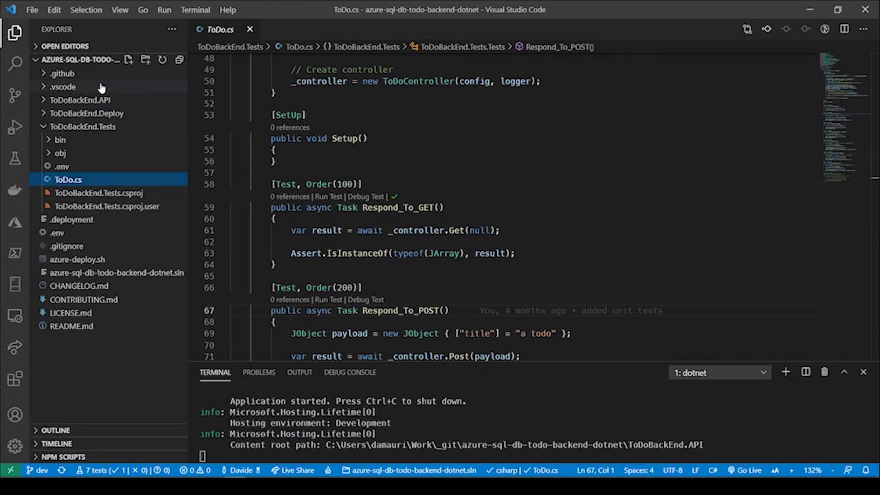
Open .github/workflows/TodoAPI.yml and highlight deploy-database and its ToDoBackEnd.Deploy directory
click(42, 75)
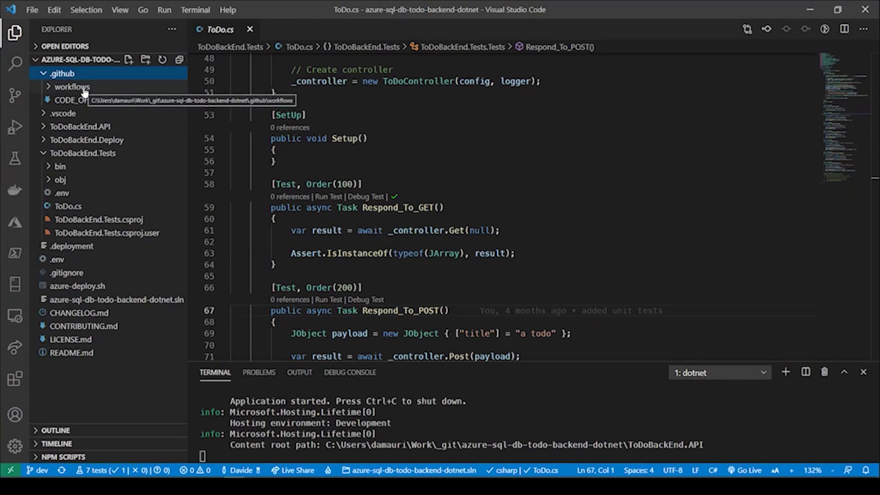
click(82, 89)
click(111, 102)
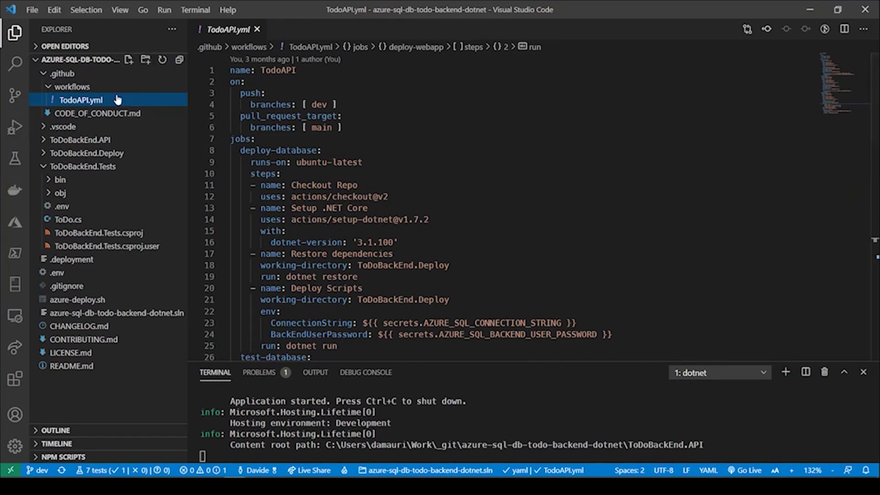
click(261, 70)
scroll(275, 143, down, 1)
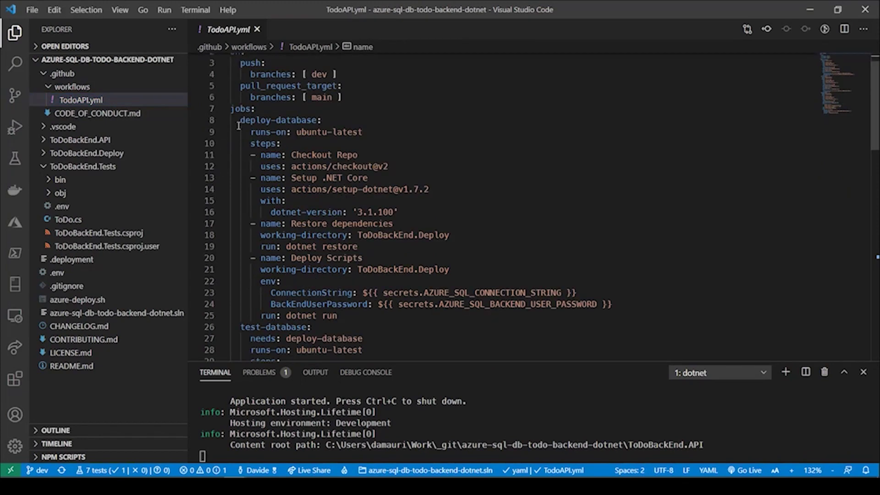
drag(240, 121, 315, 121)
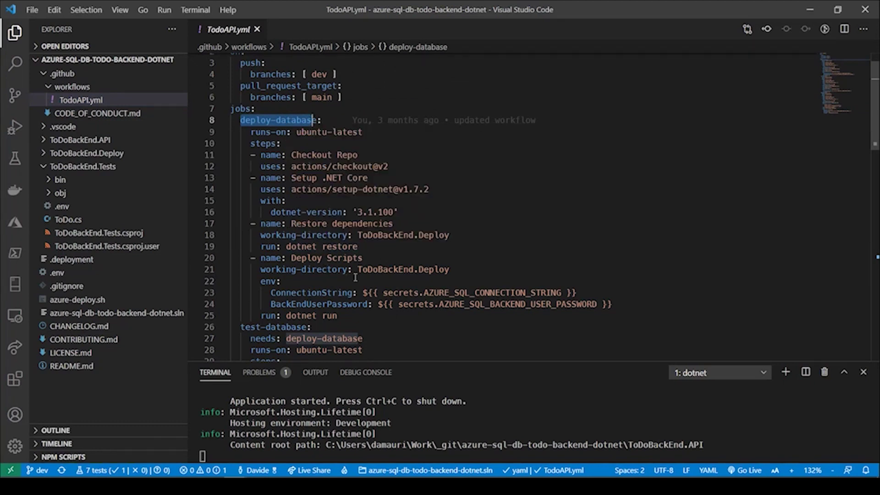
drag(359, 269, 451, 269)
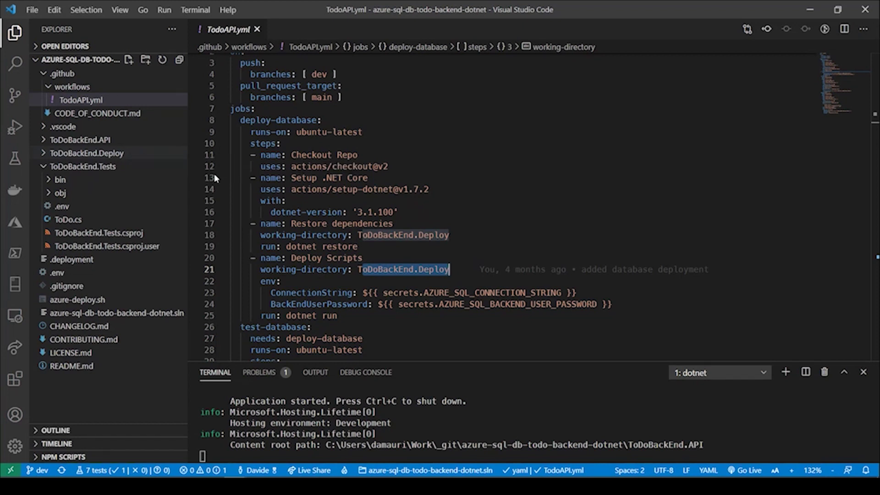
scroll(421, 198, down, 2)
scroll(367, 266, down, 1)
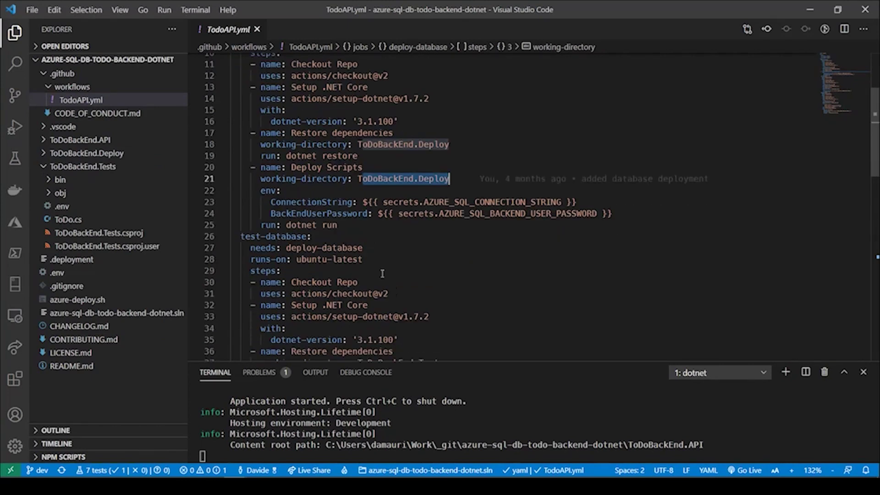
scroll(379, 309, down, 1)
scroll(358, 303, down, 1)
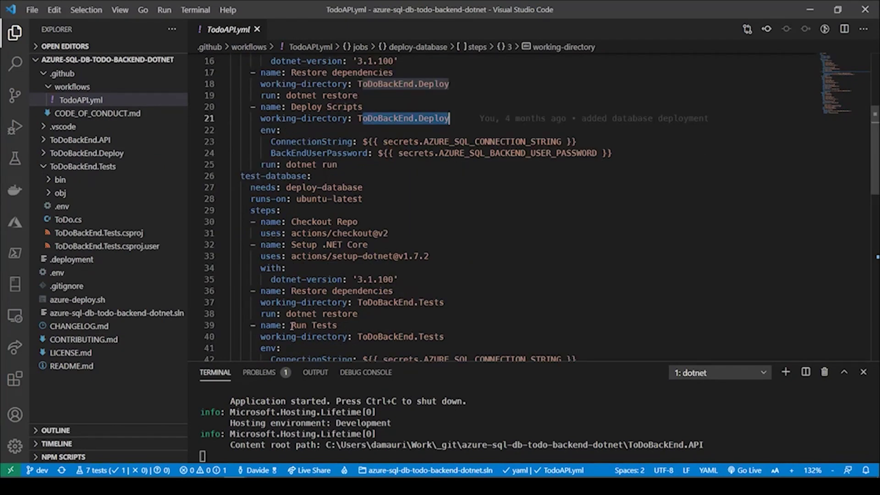
drag(291, 326, 337, 325)
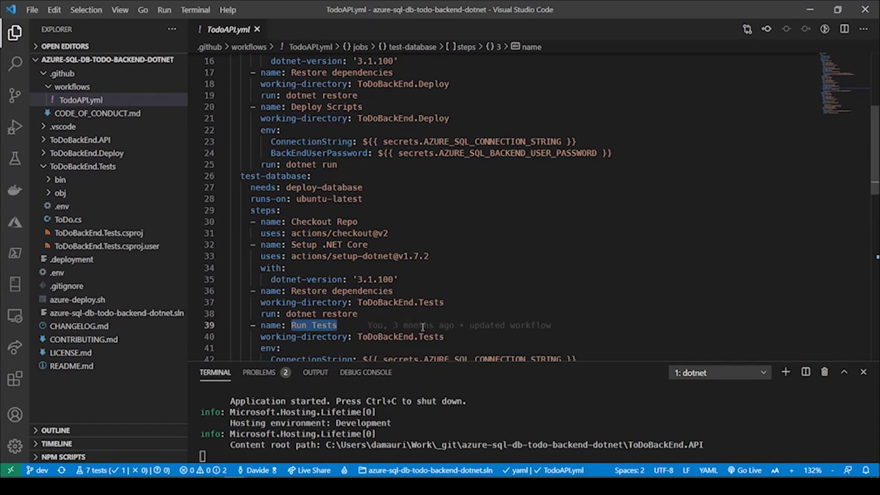
scroll(405, 310, down, 1)
scroll(385, 241, down, 4)
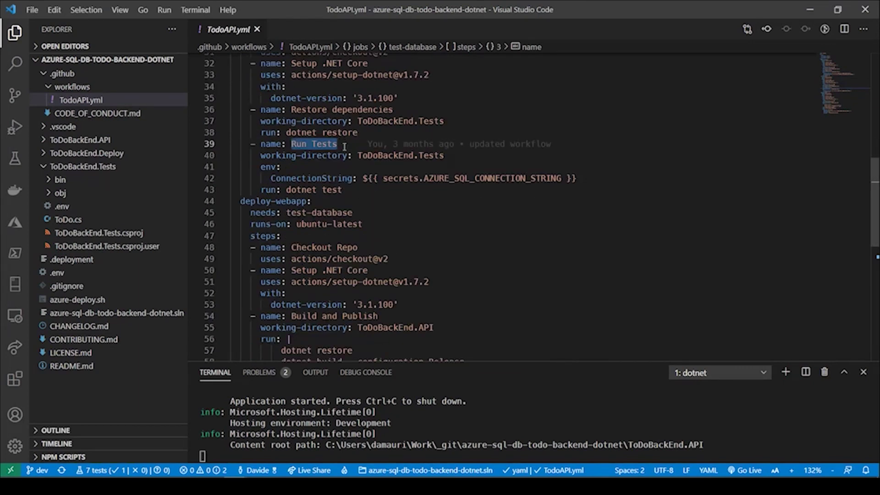
scroll(364, 171, down, 2)
scroll(360, 172, down, 1)
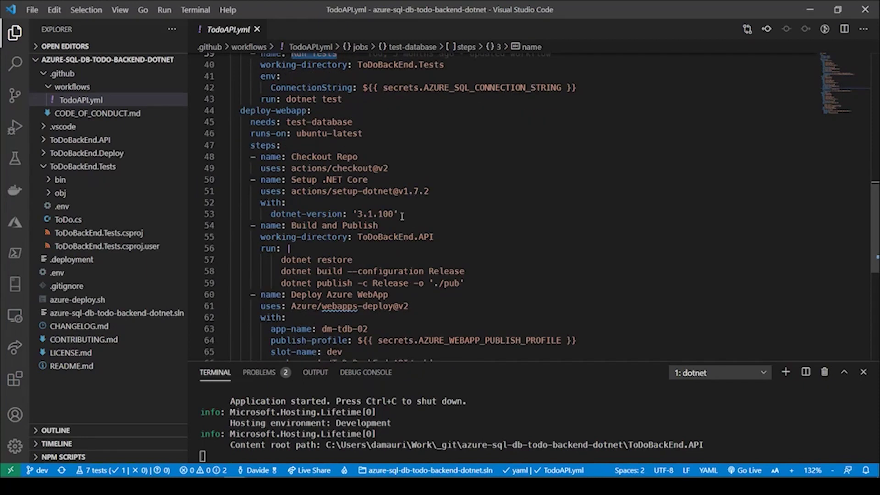
drag(357, 236, 434, 236)
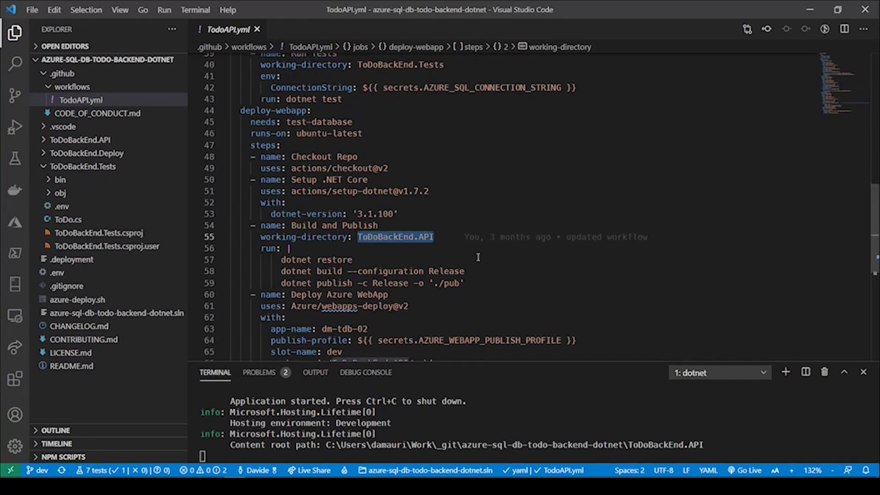
scroll(478, 257, down, 1)
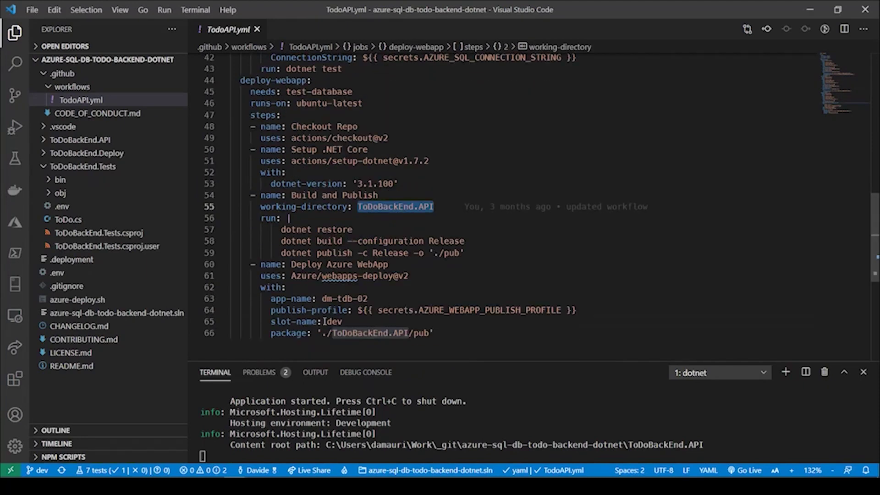
drag(322, 321, 342, 321)
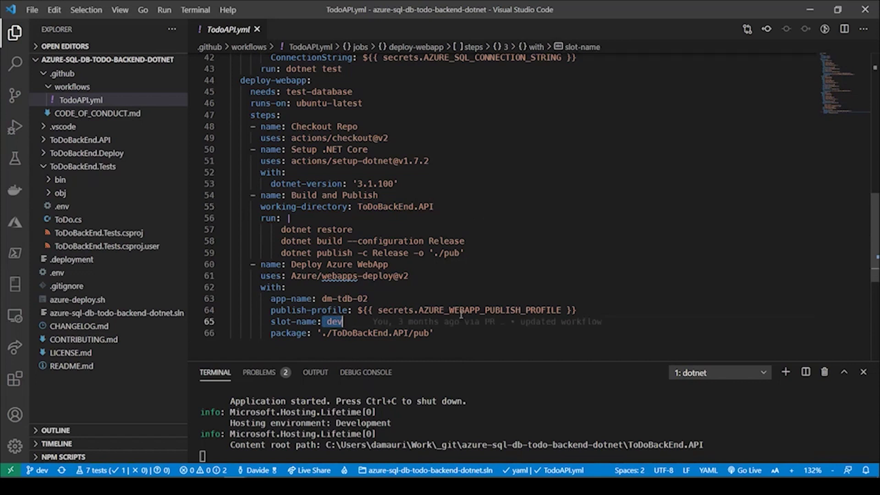
click(325, 298)
drag(339, 297, 369, 298)
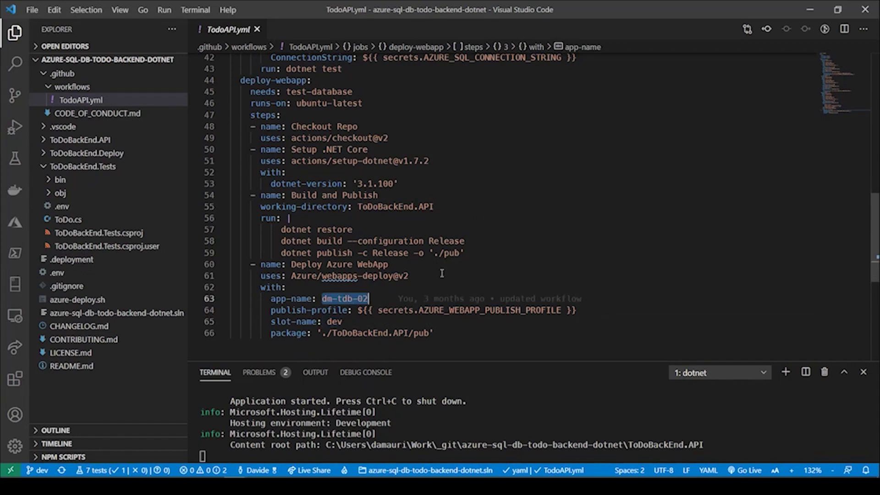